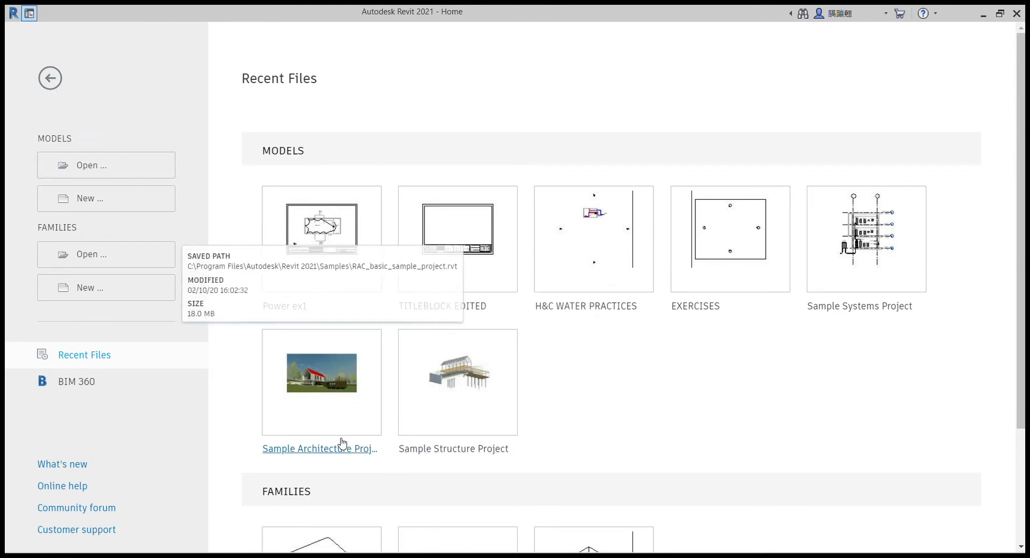
Step: Open the Sample Architecture Project and examine the renderings and schedule on its A001 title sheet
double_click(316, 452)
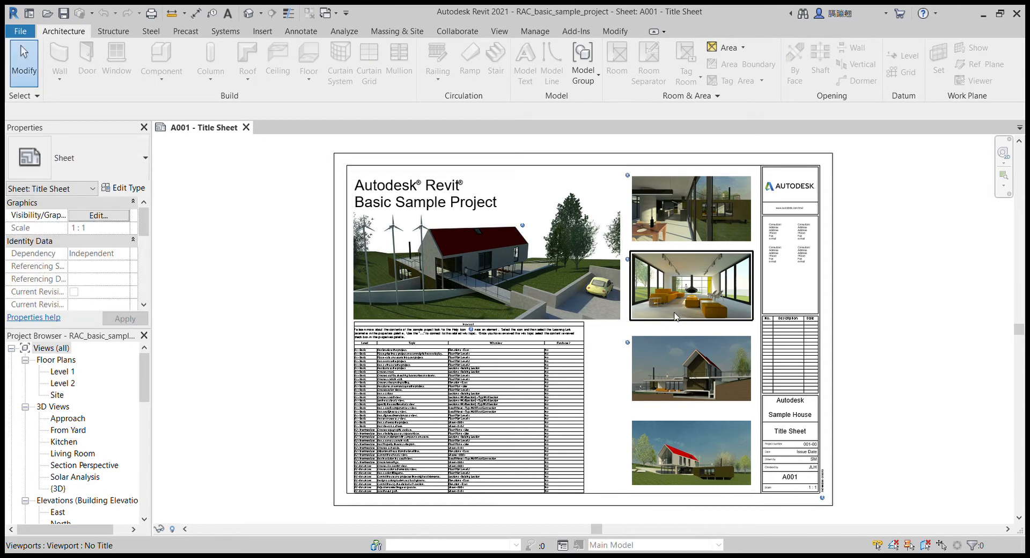
scroll(674, 316, "down", 2)
scroll(745, 359, "up", 3)
scroll(744, 359, "up", 1)
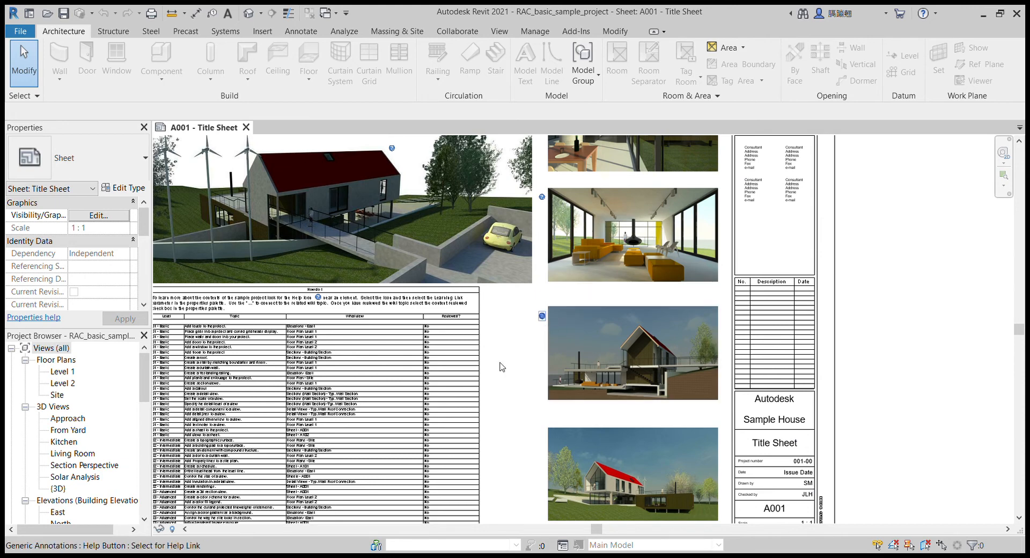
scroll(464, 380, "down", 3)
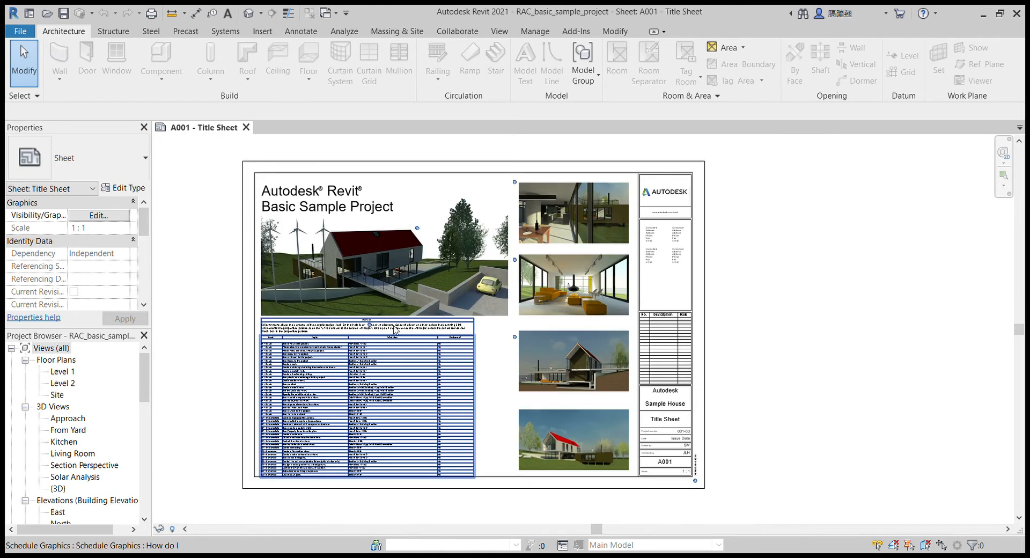
scroll(395, 330, "up", 2)
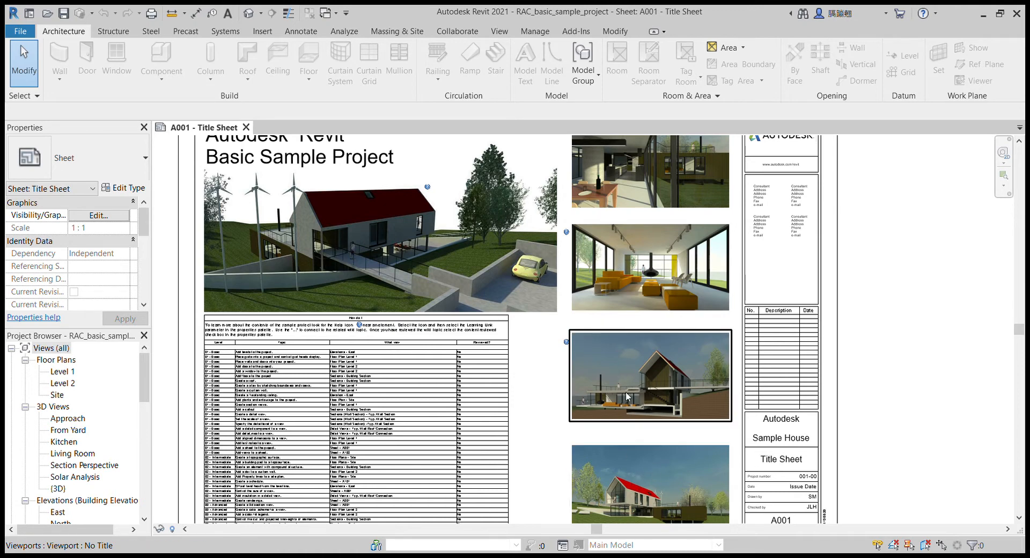
scroll(625, 391, "up", 2)
scroll(625, 391, "down", 5)
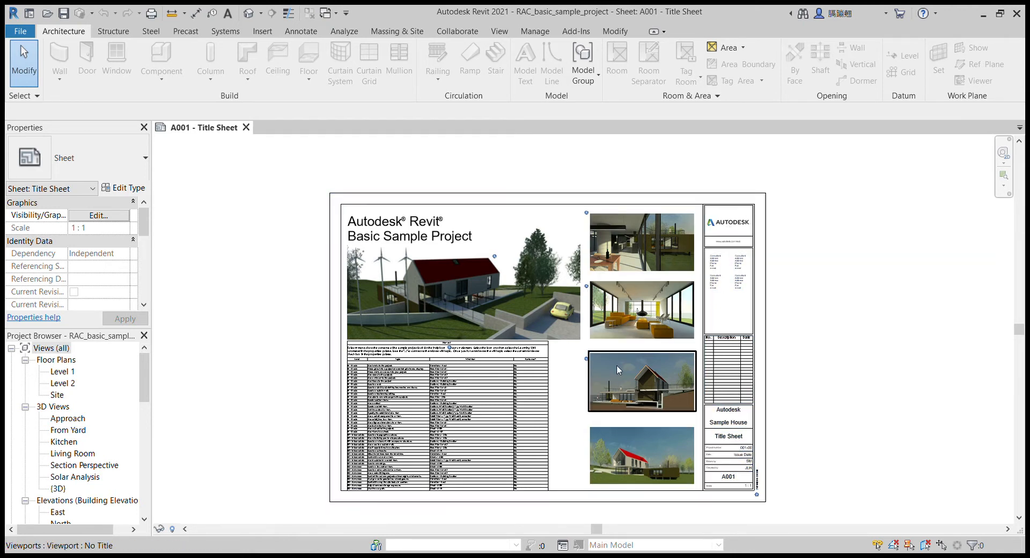
scroll(616, 365, "up", 2)
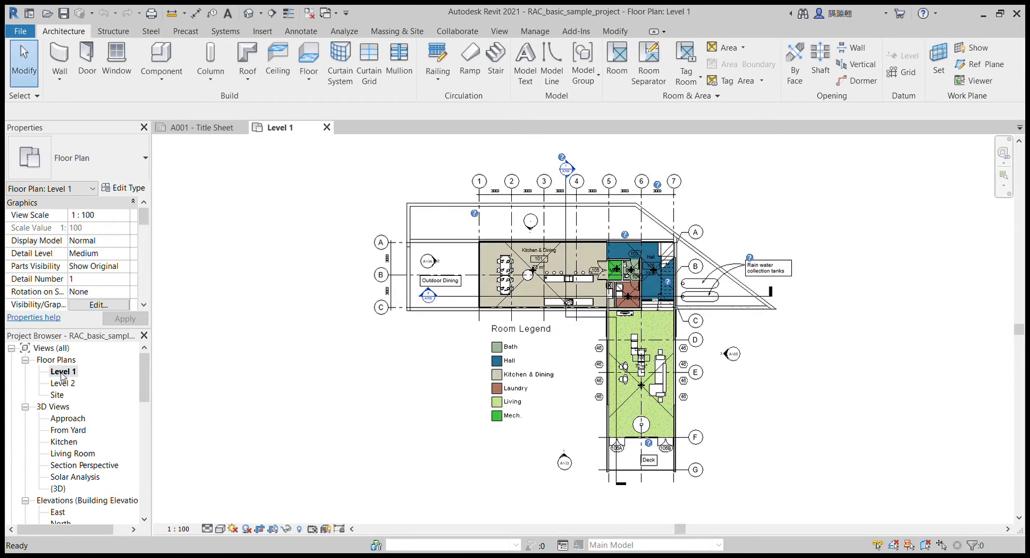
Step: Examine the rooms, grids and Room Legend in the Level 1 floor plan
scroll(548, 276, "up", 3)
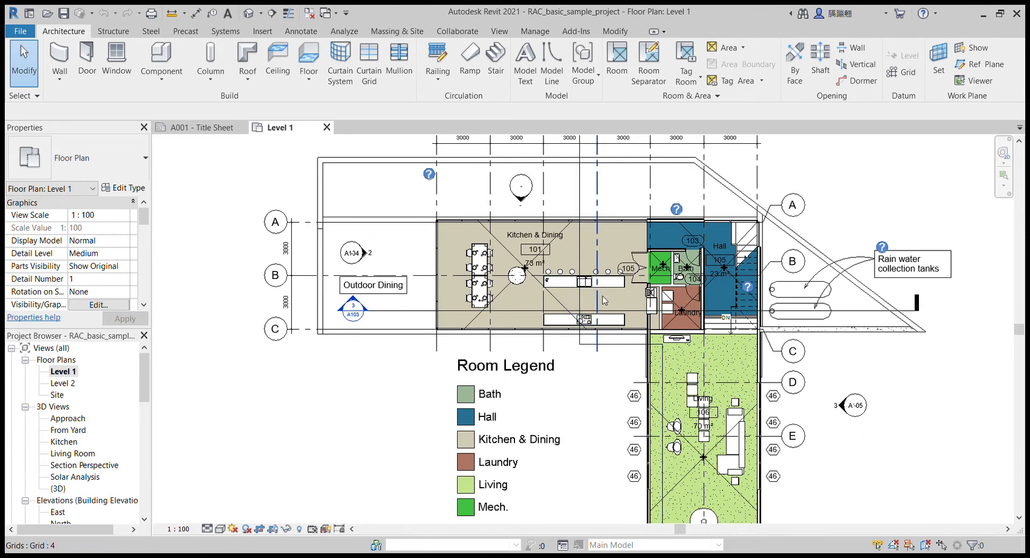
scroll(604, 300, "up", 1)
scroll(604, 299, "down", 3)
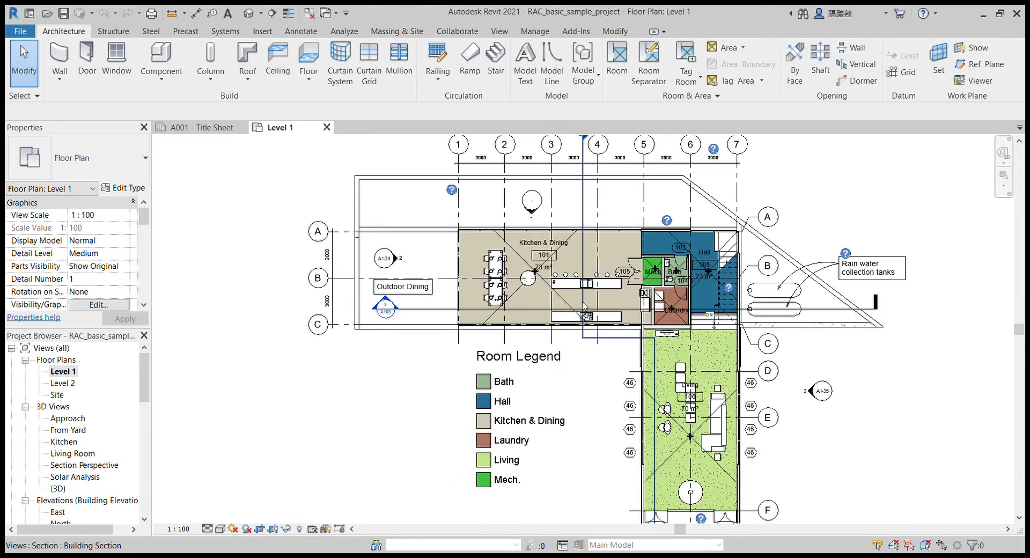
scroll(585, 309, "up", 2)
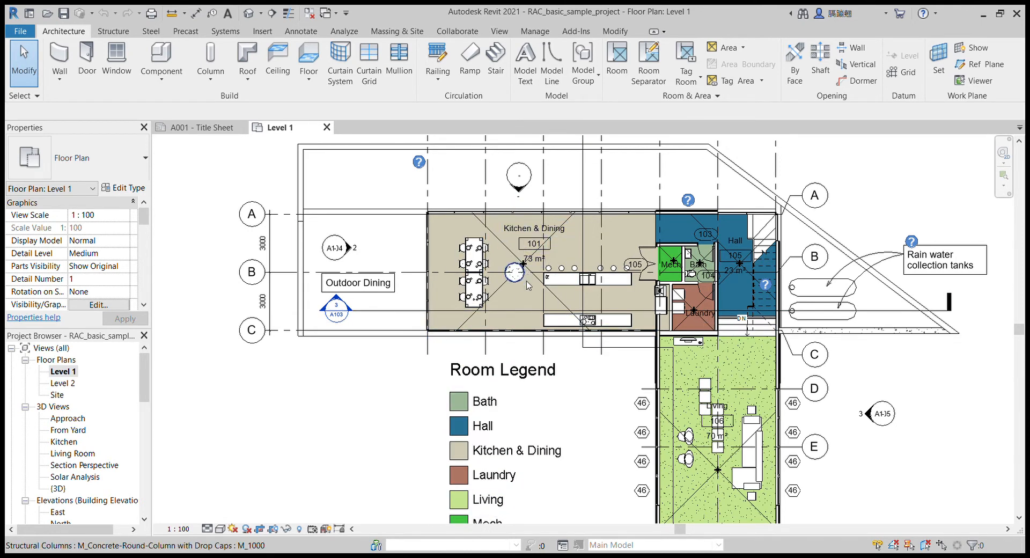
scroll(750, 359, "down", 3)
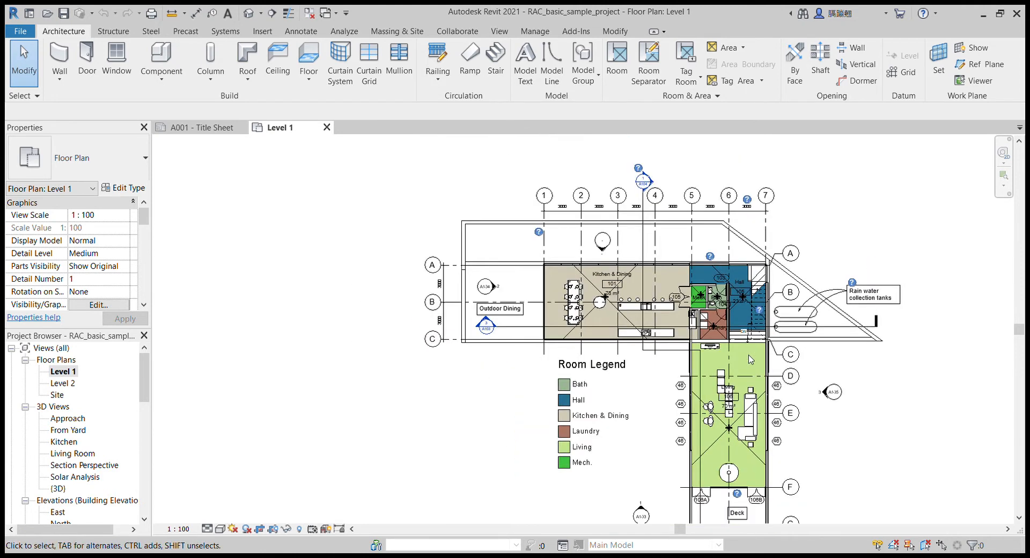
scroll(750, 360, "up", 4)
scroll(761, 388, "down", 3)
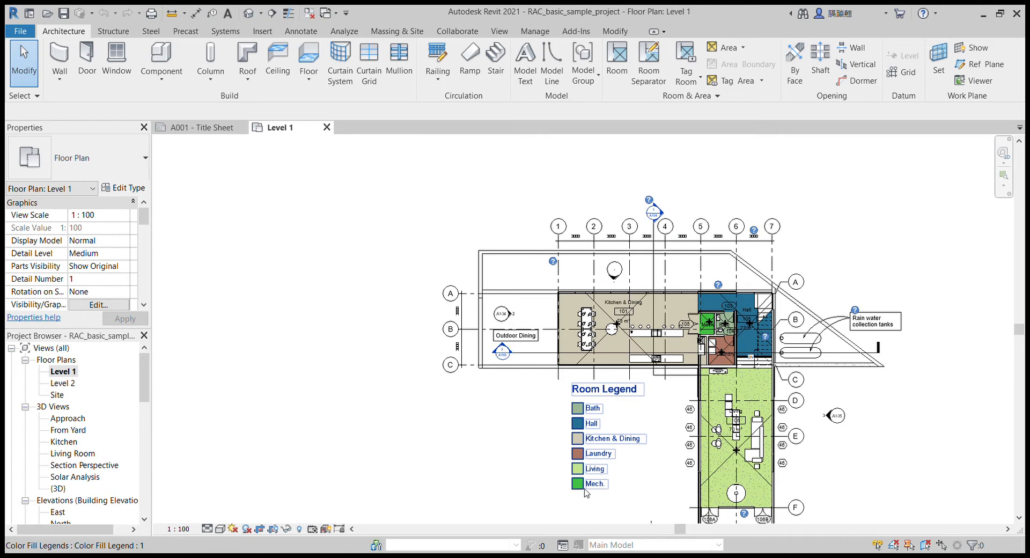
scroll(759, 344, "up", 3)
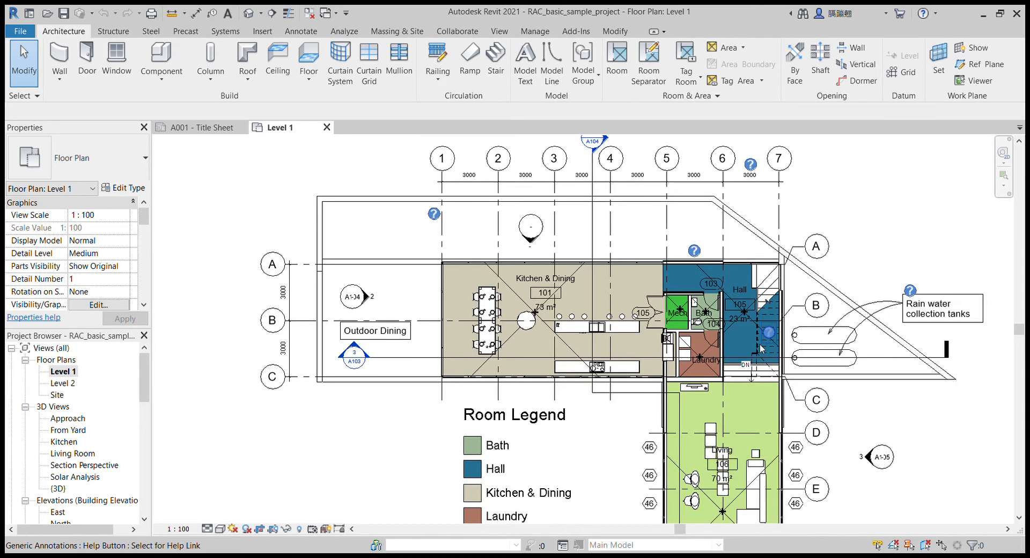
scroll(759, 348, "down", 2)
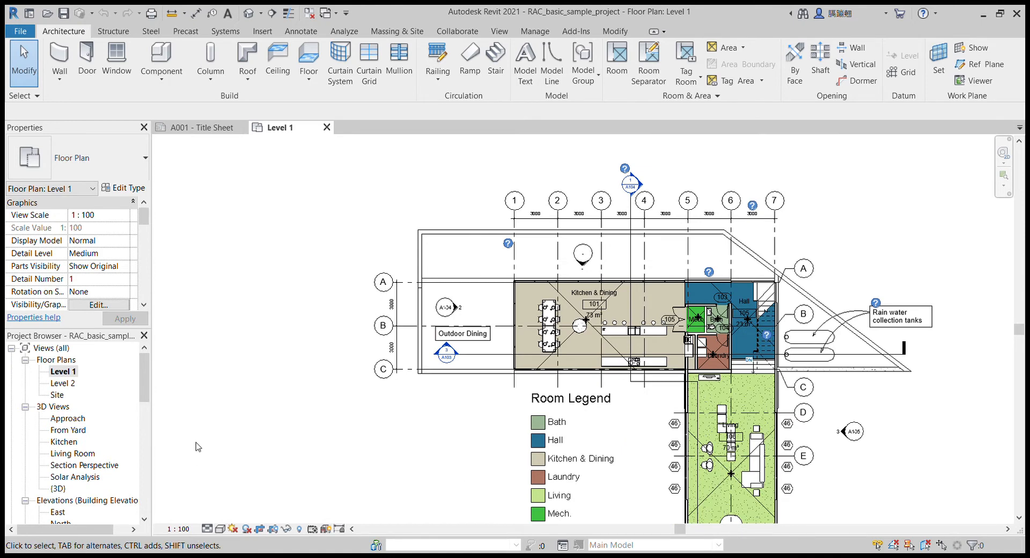
Step: Open the Level 2 floor plan and inspect its bedrooms, baths and Room Legend
double_click(62, 383)
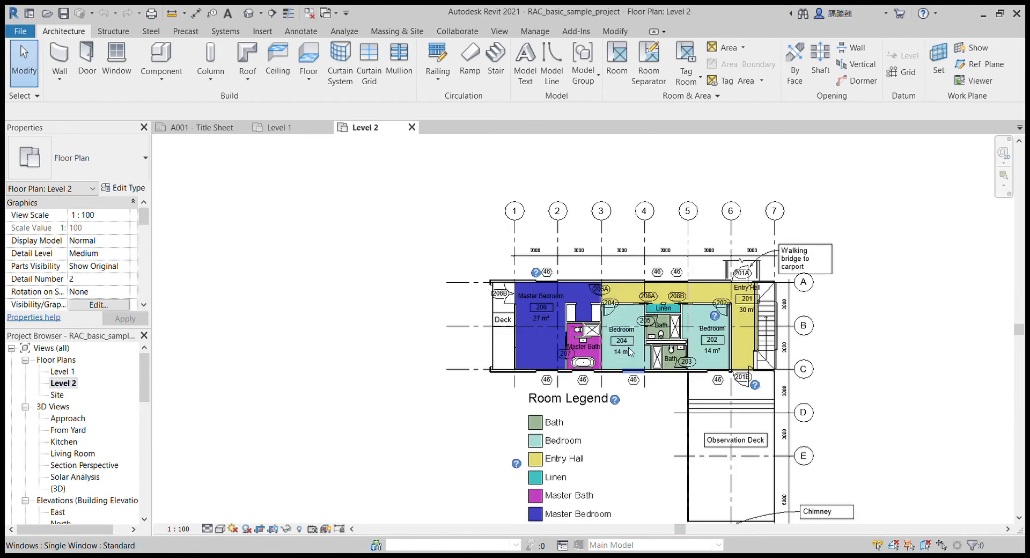
scroll(697, 366, "up", 5)
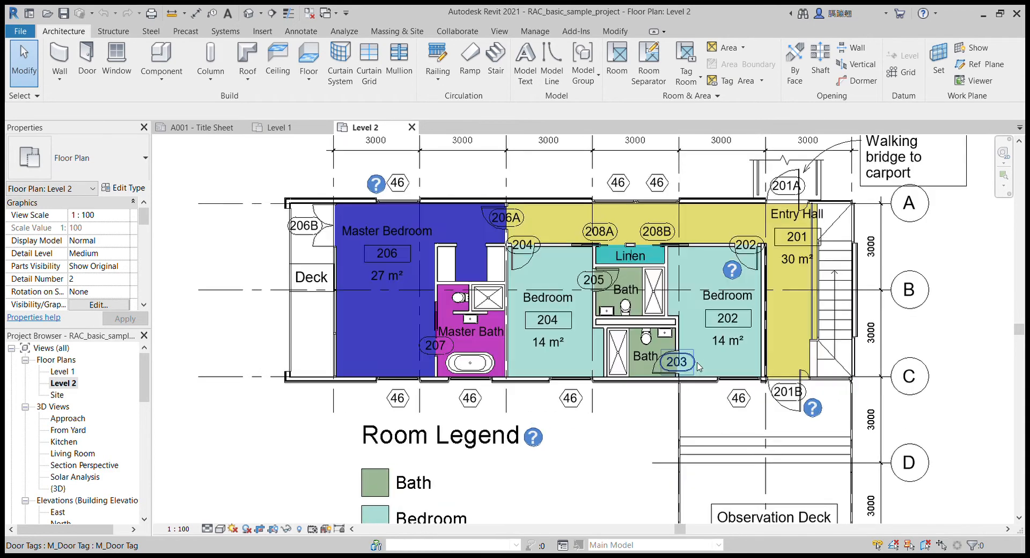
key("Escape")
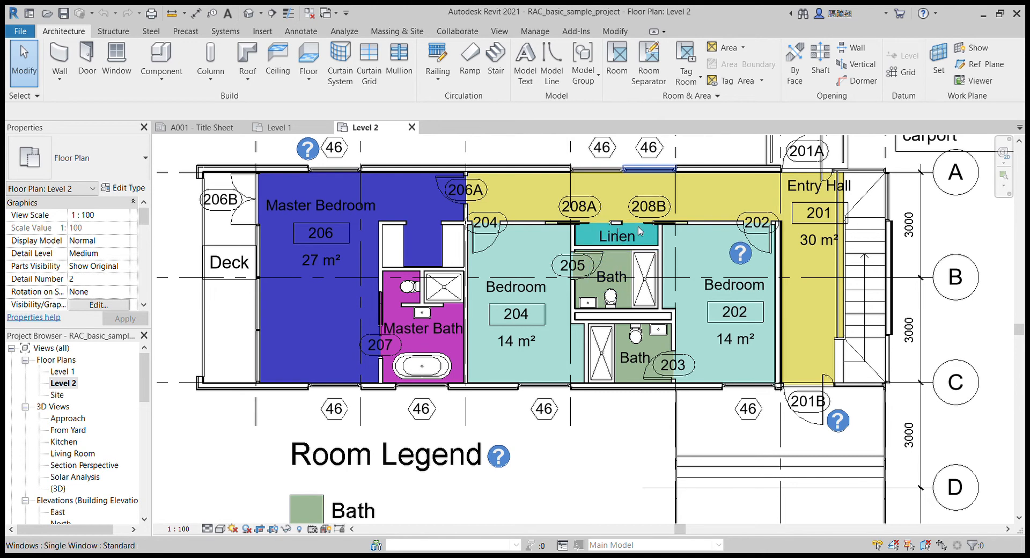
scroll(675, 296, "down", 2)
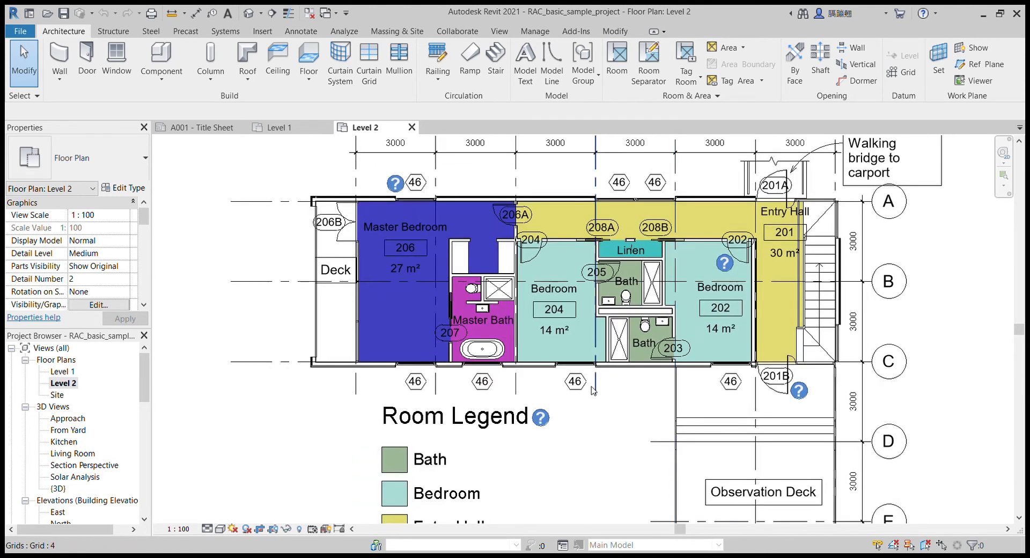
scroll(596, 394, "down", 1)
scroll(601, 443, "down", 2)
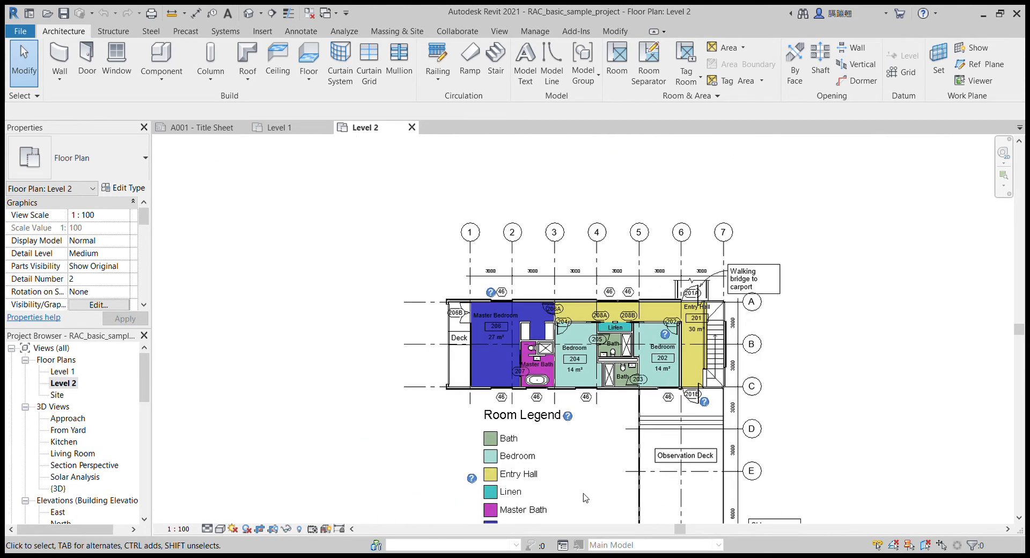
Step: Open the Site floor plan and collapse the 3D Views group in the Project Browser
double_click(57, 395)
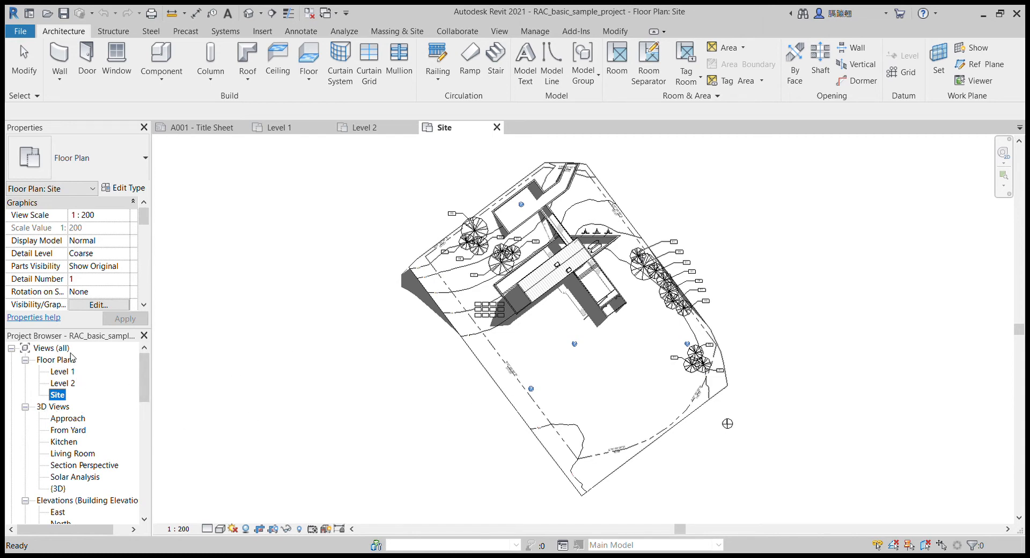
double_click(43, 407)
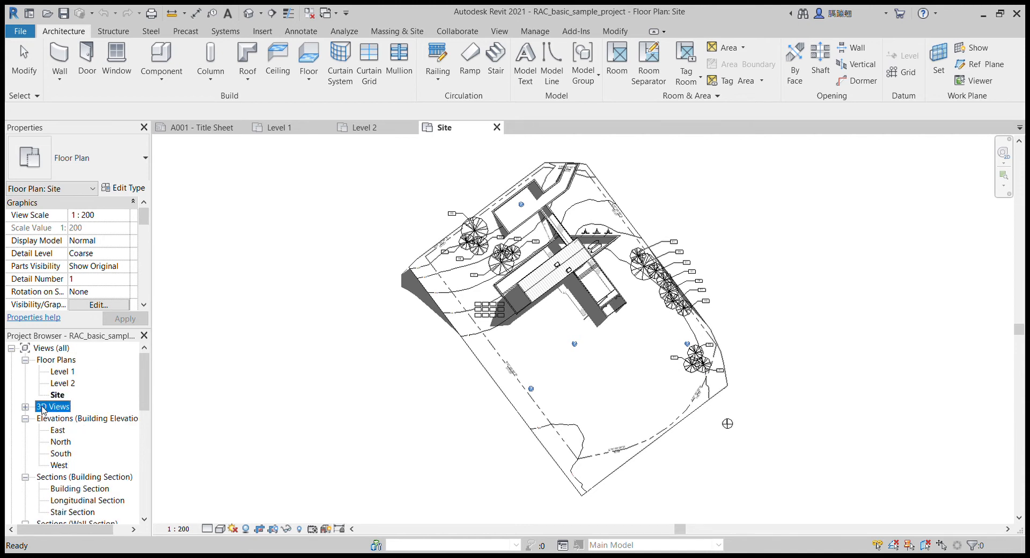
double_click(43, 408)
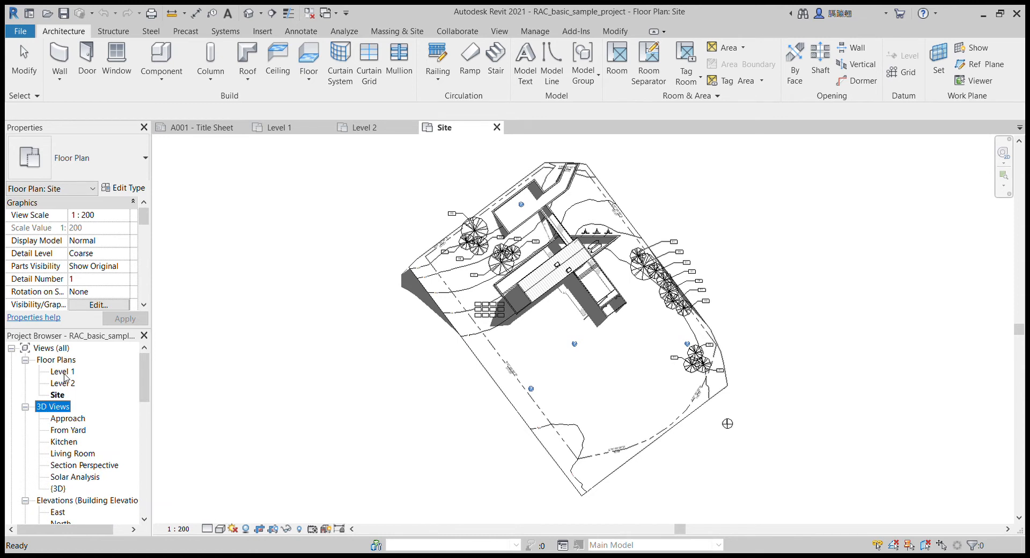
double_click(57, 411)
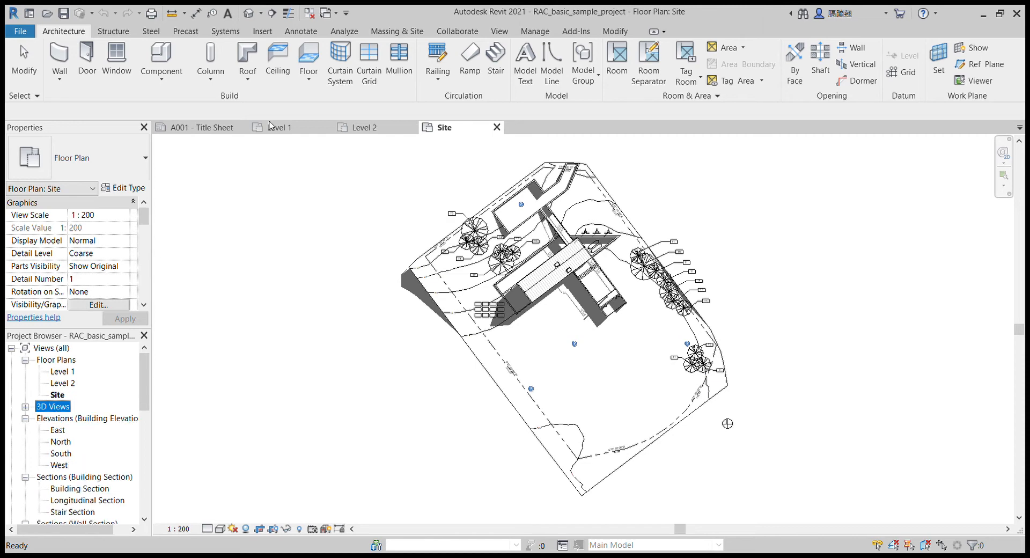
Step: Open the default 3D view and inspect the house up close and within its whole site
left_click(251, 14)
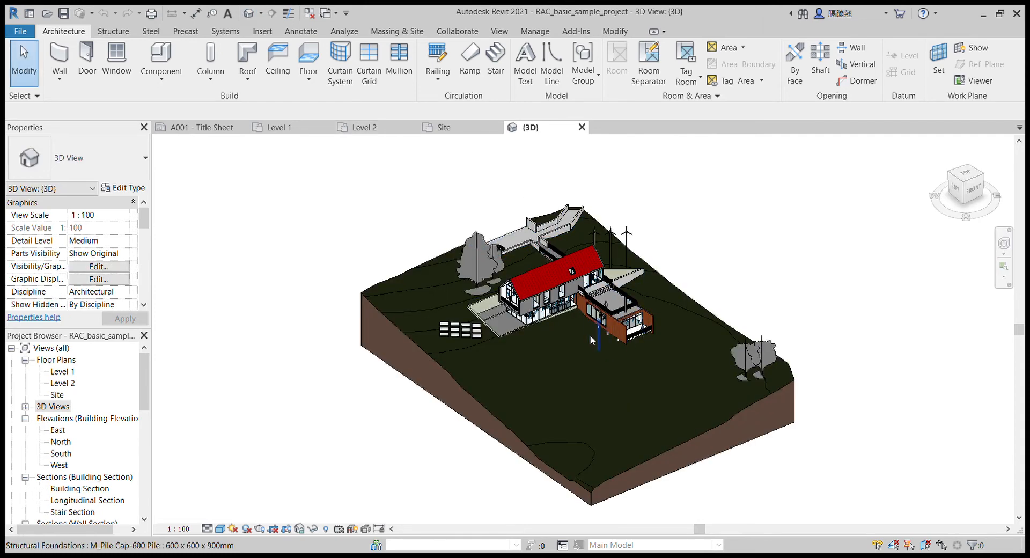
scroll(587, 335, "up", 2)
scroll(588, 335, "up", 1)
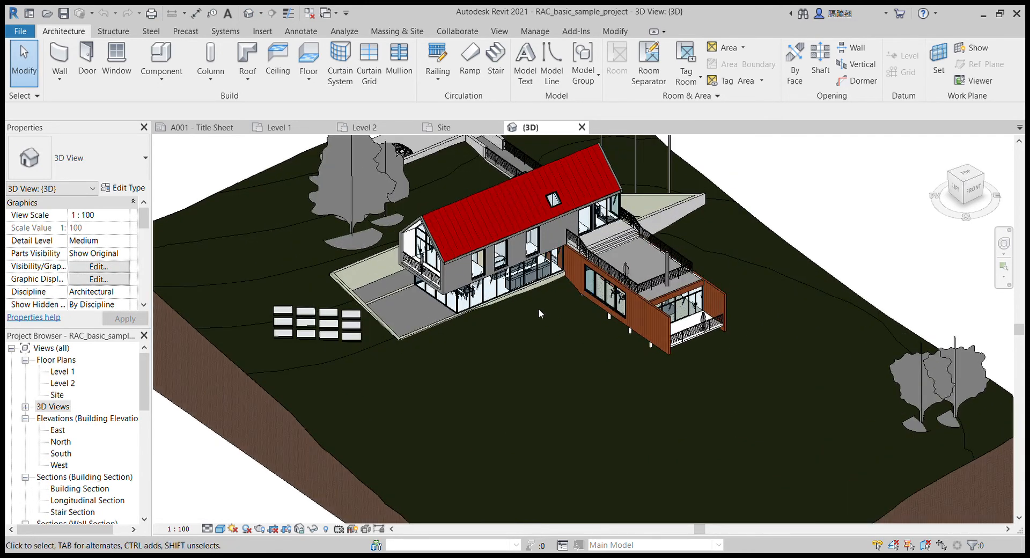
scroll(538, 308, "up", 2)
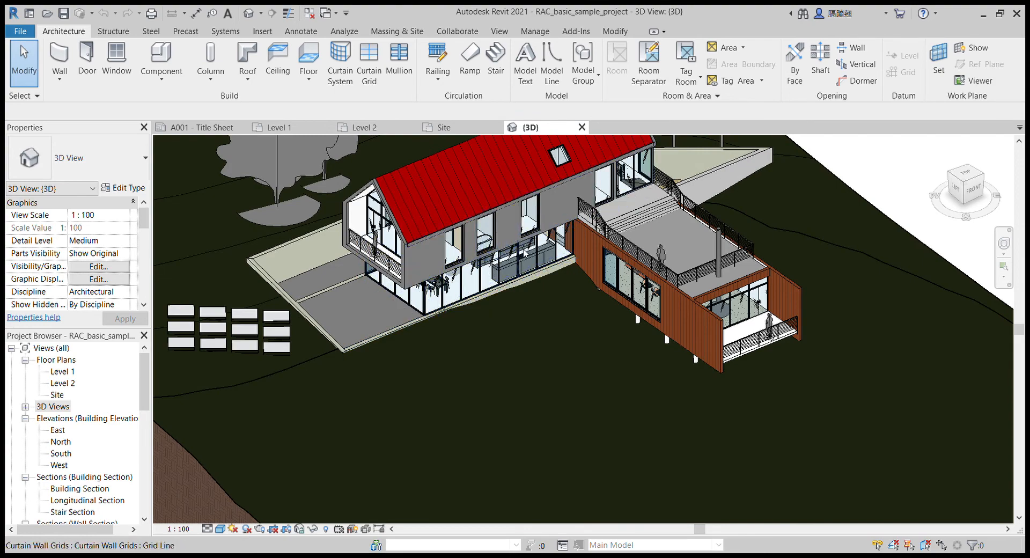
scroll(511, 285, "up", 1)
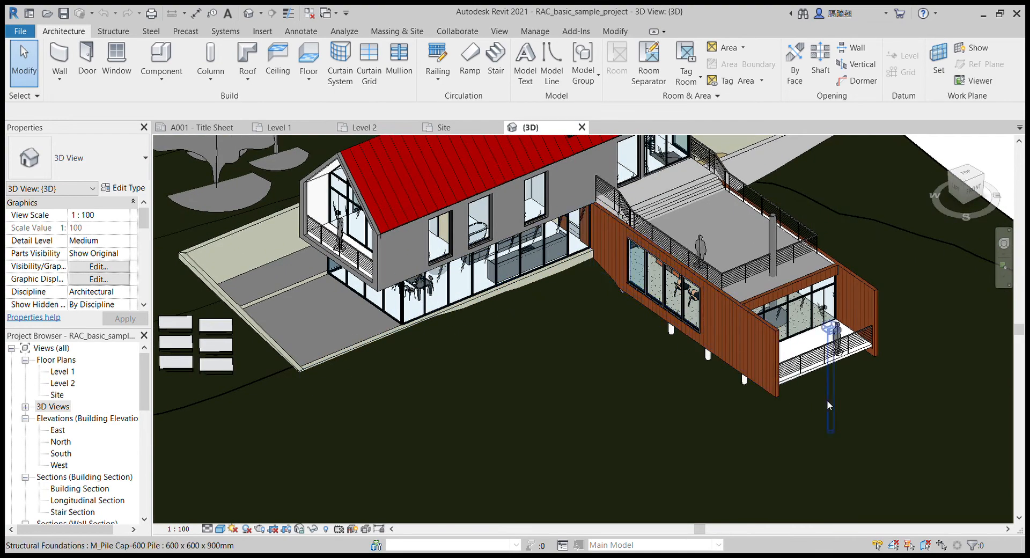
scroll(433, 291, "up", 2)
scroll(428, 314, "down", 10)
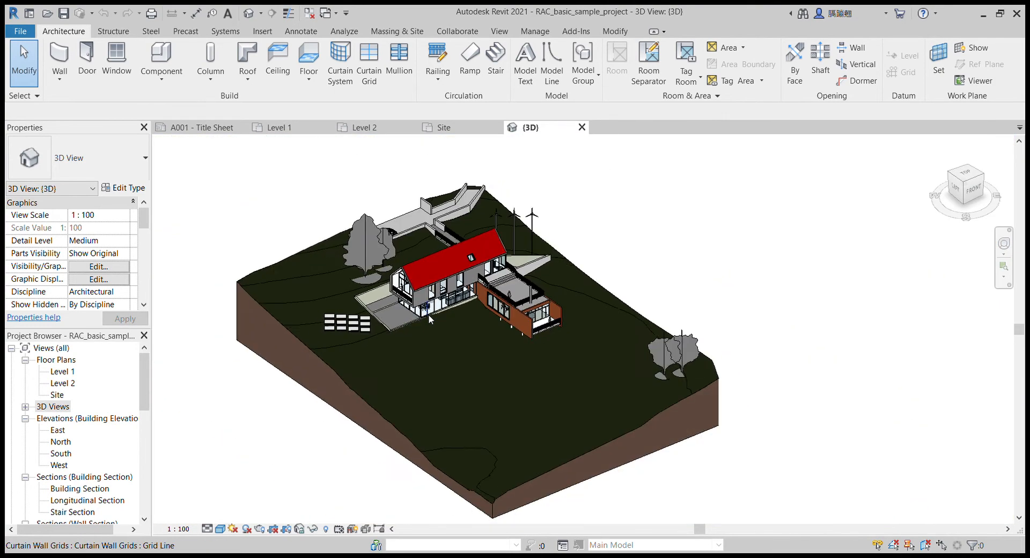
Step: Return to the A001 title sheet and review its main rendering and schedule
left_click(208, 129)
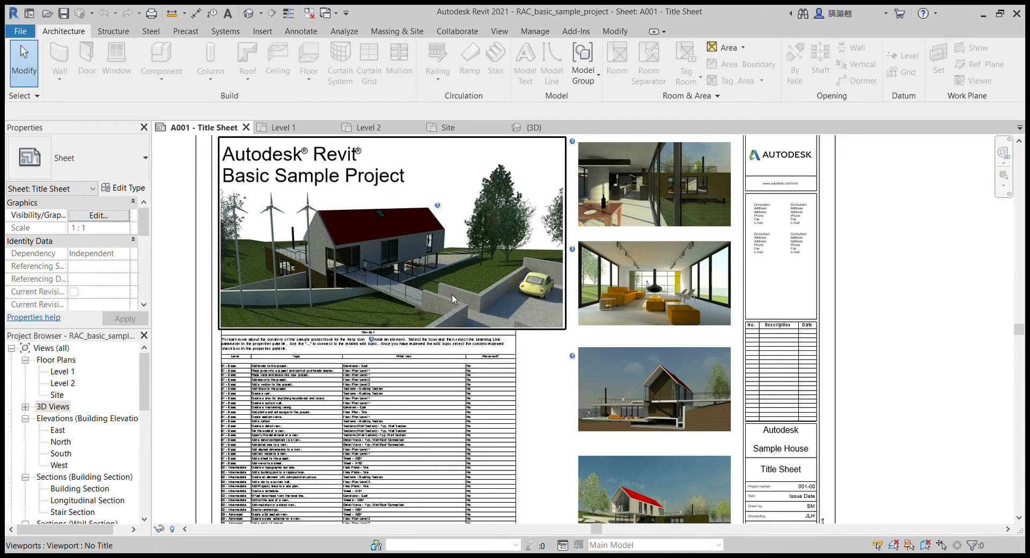
scroll(424, 412, "down", 2)
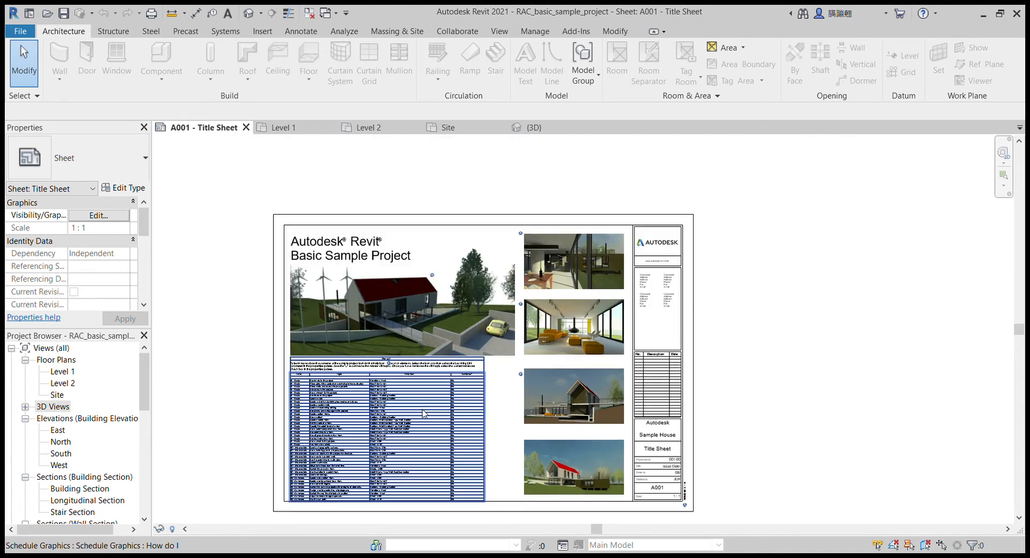
scroll(424, 413, "up", 2)
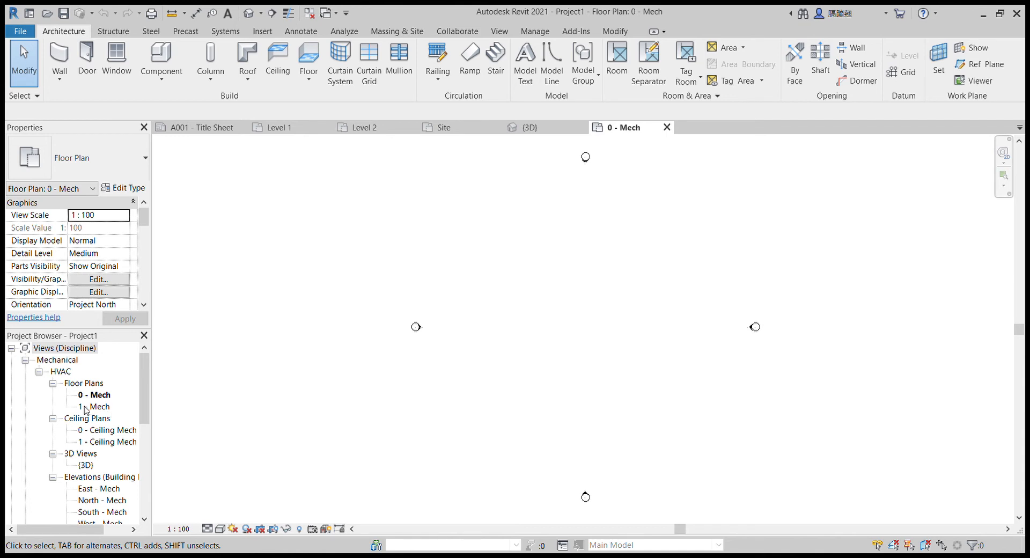
Step: Review how Project1's views are organized under the Mechanical and Plumbing disciplines in the Project Browser
scroll(108, 471, "down", 2)
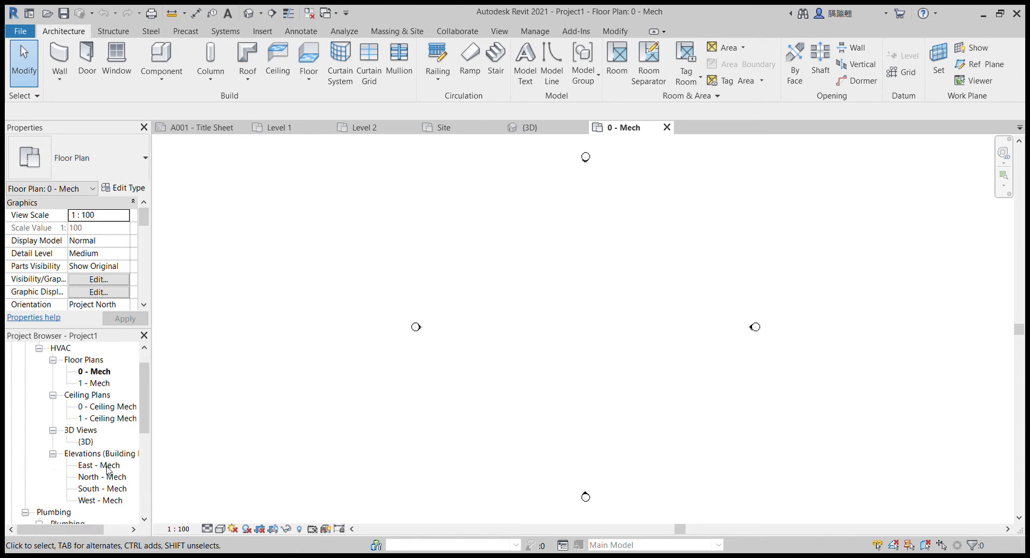
scroll(108, 470, "up", 1)
scroll(108, 470, "down", 3)
scroll(109, 471, "up", 2)
scroll(108, 470, "down", 11)
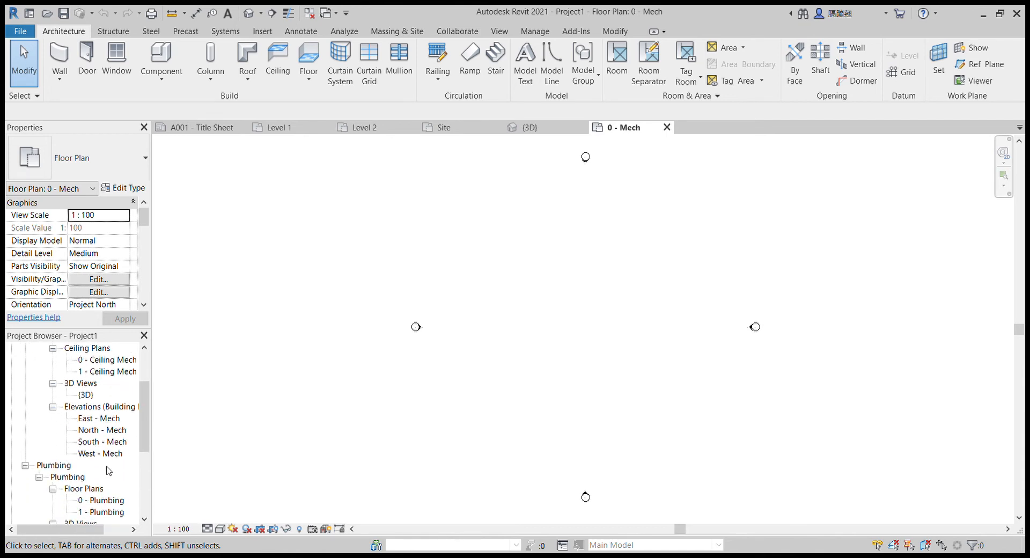
scroll(107, 470, "up", 5)
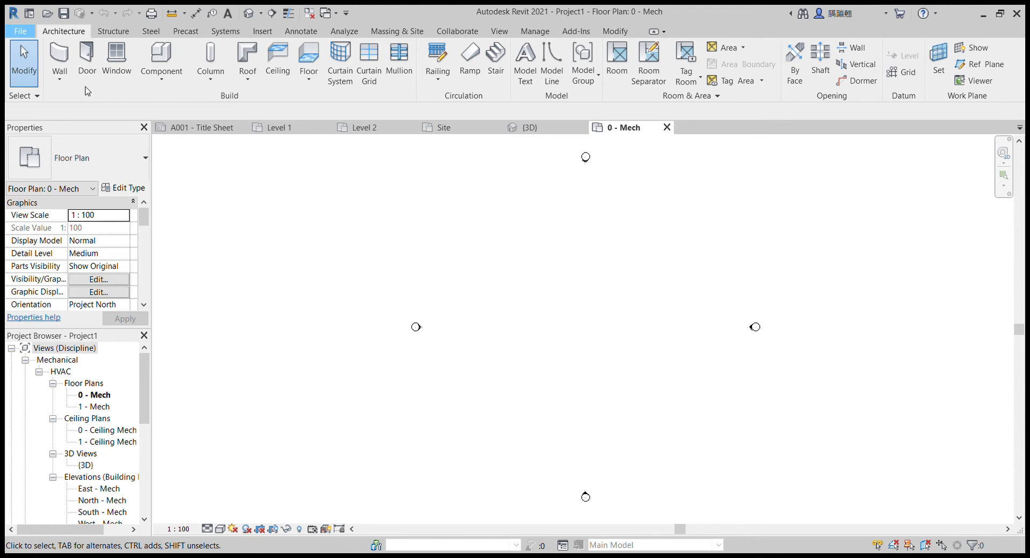
Step: Create a new electrical project and open its 0 - Ceiling Elec ceiling plan
left_click(174, 87)
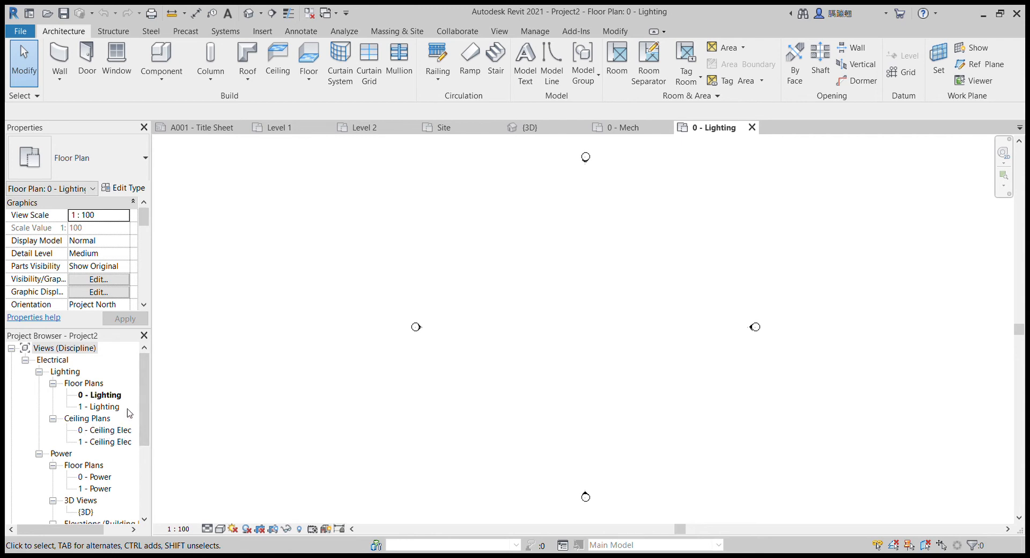
double_click(104, 431)
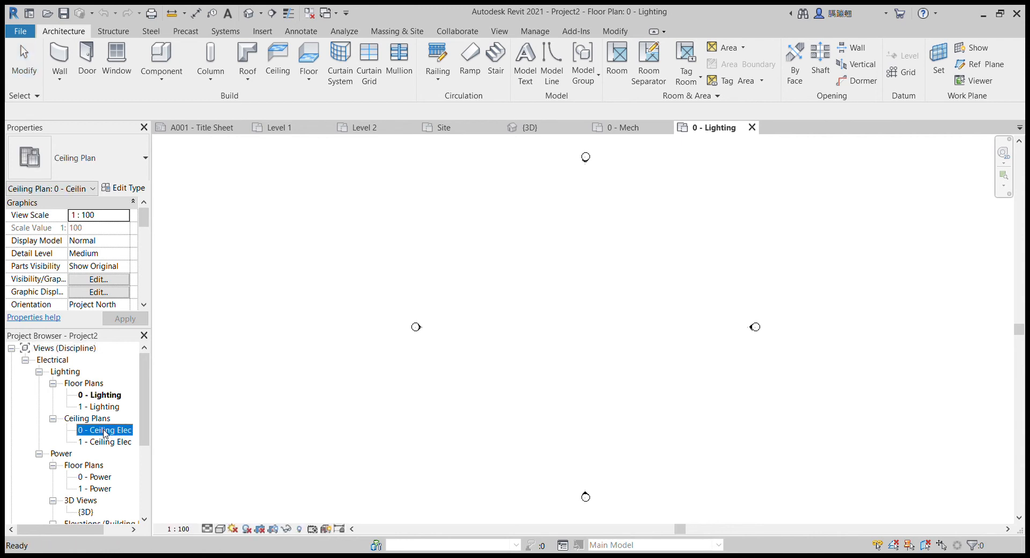
Step: Review how Project2's Electrical views are organized under Lighting and Power, including floor plans, ceiling plans, 3D views and elevations
scroll(98, 475, "down", 1)
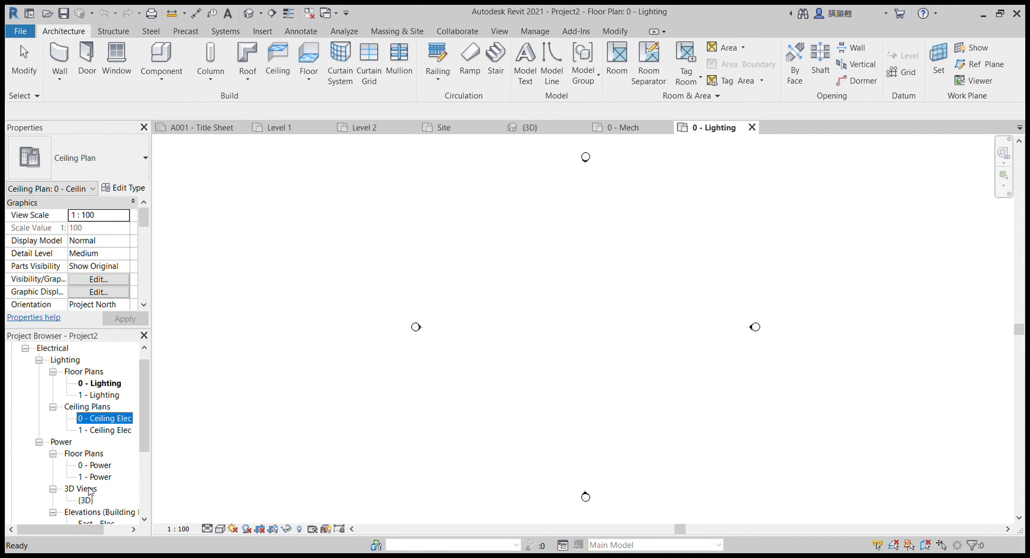
scroll(107, 469, "down", 1)
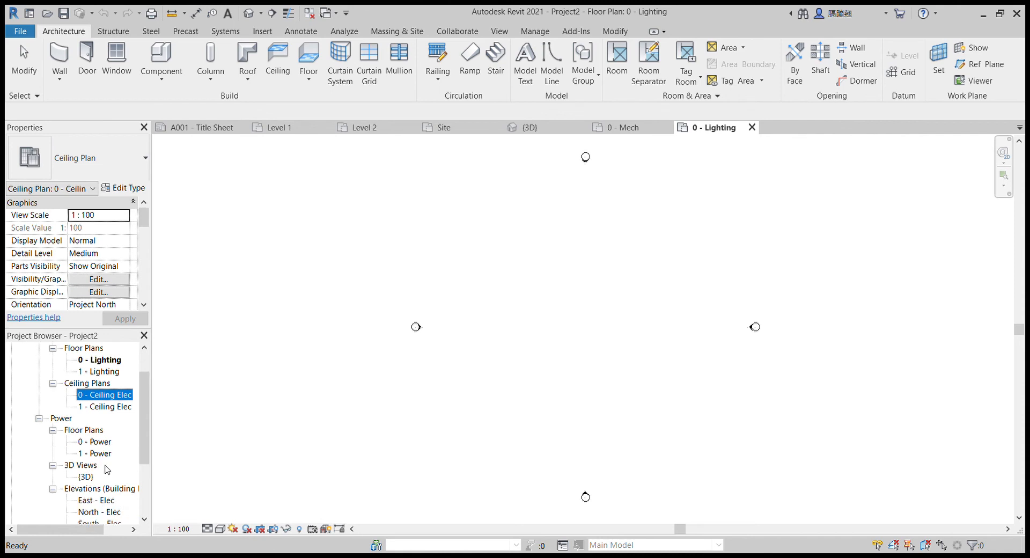
scroll(99, 497, "down", 2)
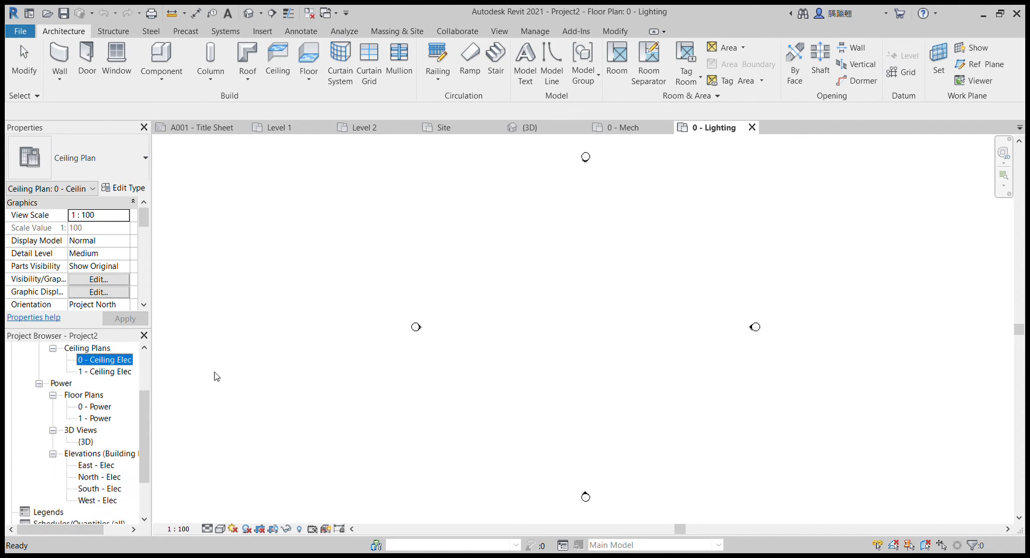
scroll(214, 374, "up", 2)
scroll(467, 363, "down", 3)
scroll(693, 283, "down", 1)
scroll(693, 283, "up", 2)
Step: Create a new plumbing project and review how its plans, 3D view and elevations are grouped in the Project Browser
left_click(26, 35)
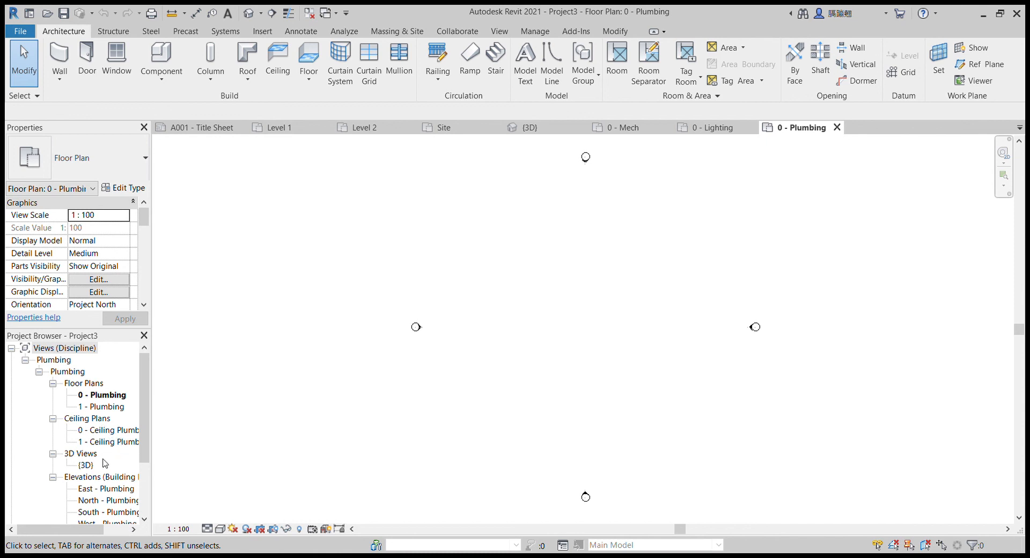
scroll(107, 456, "down", 1)
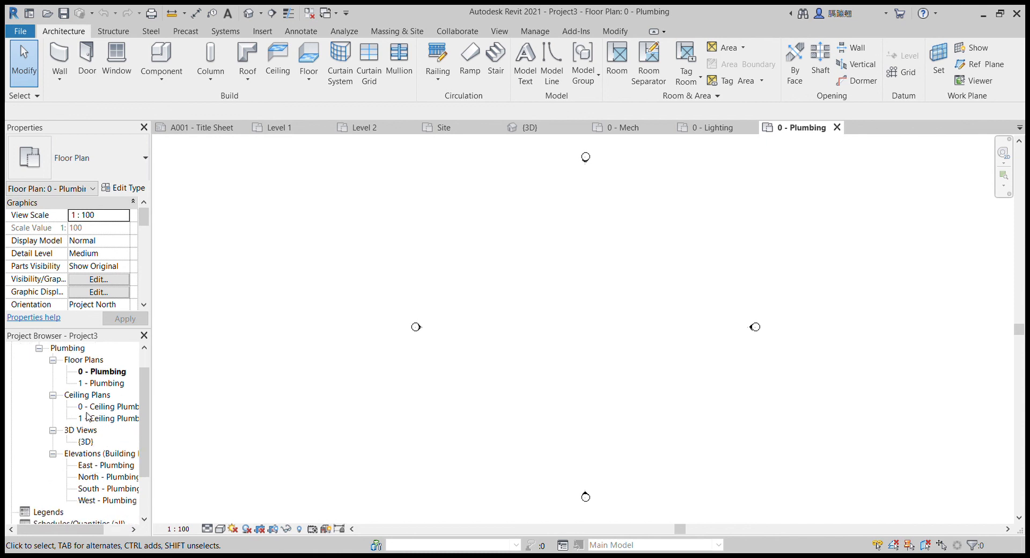
scroll(88, 417, "up", 1)
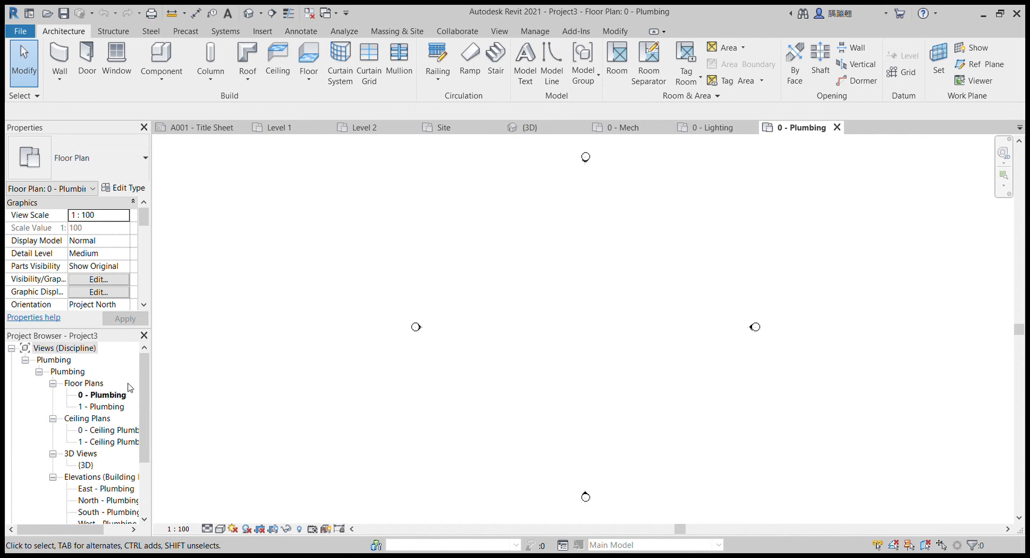
Step: Open the 0 - Ceiling Plumbing ceiling plan of Project3 and look over its elevation markers
left_click(98, 397)
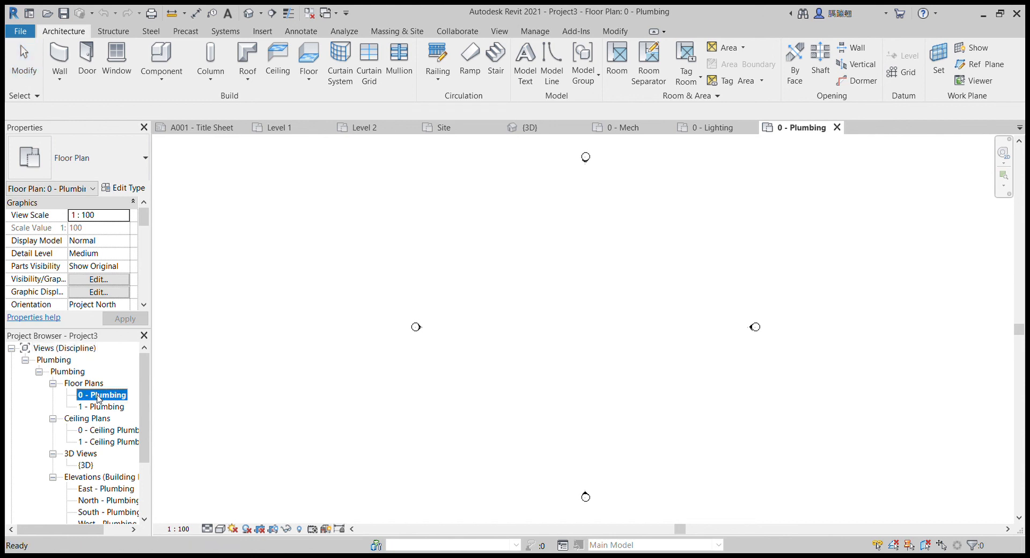
double_click(109, 430)
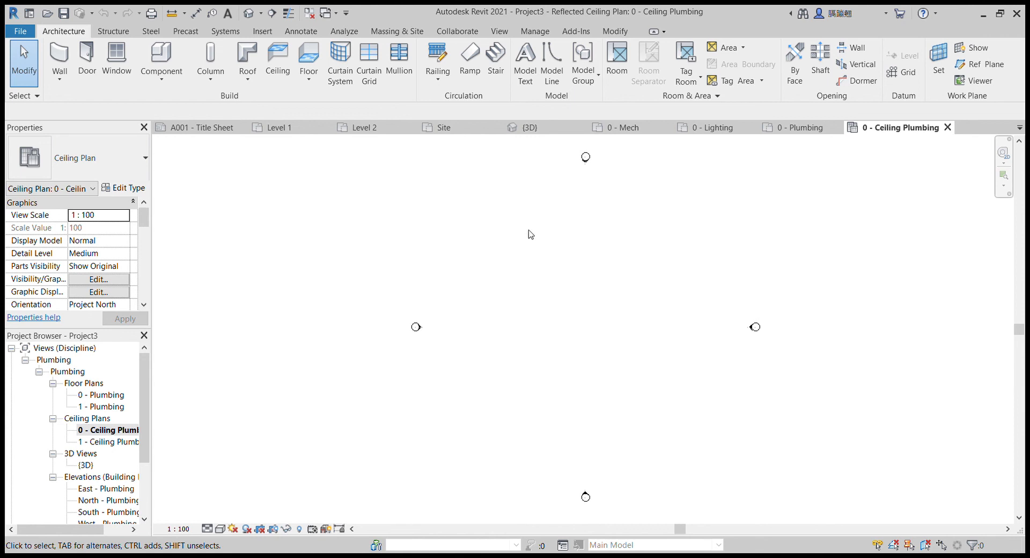
scroll(573, 259, "down", 2)
scroll(573, 258, "up", 2)
scroll(573, 258, "down", 1)
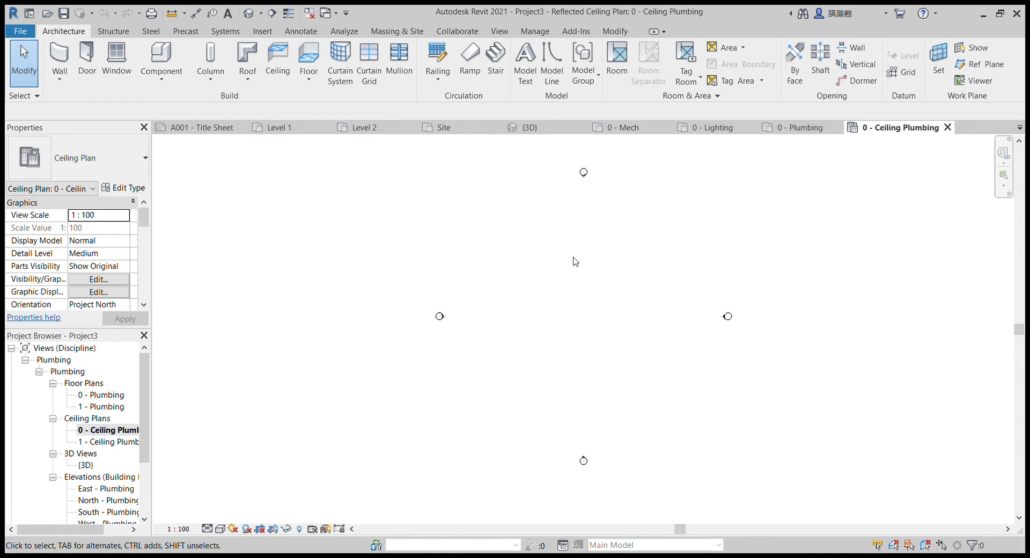